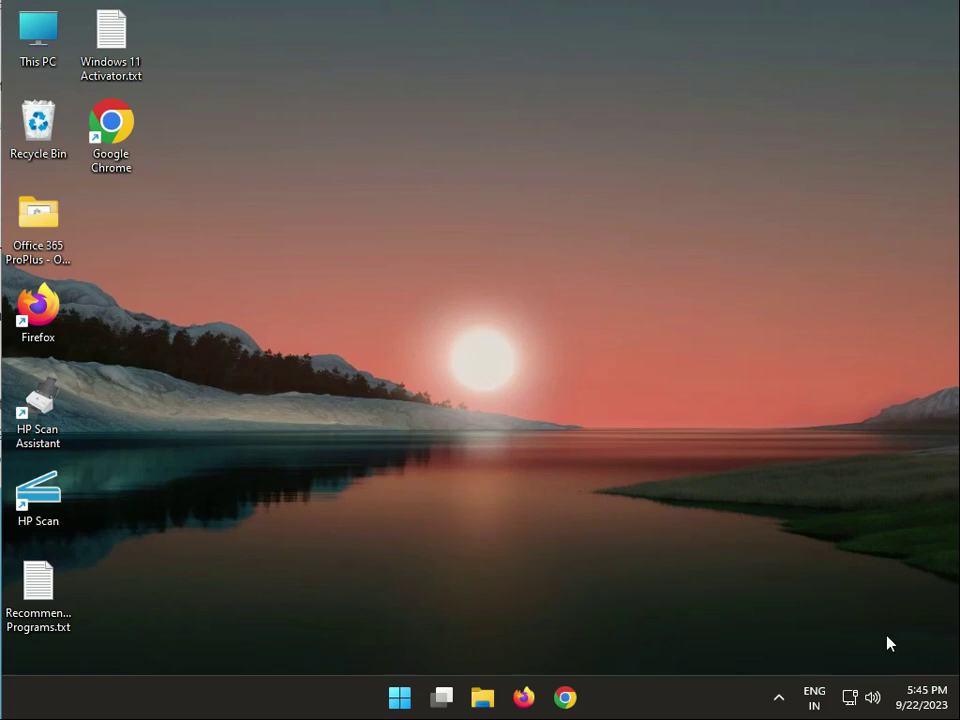
# Open Task Manager and locate the Windows Explorer process among the Windows processes
pyautogui.rightClick(399, 700)
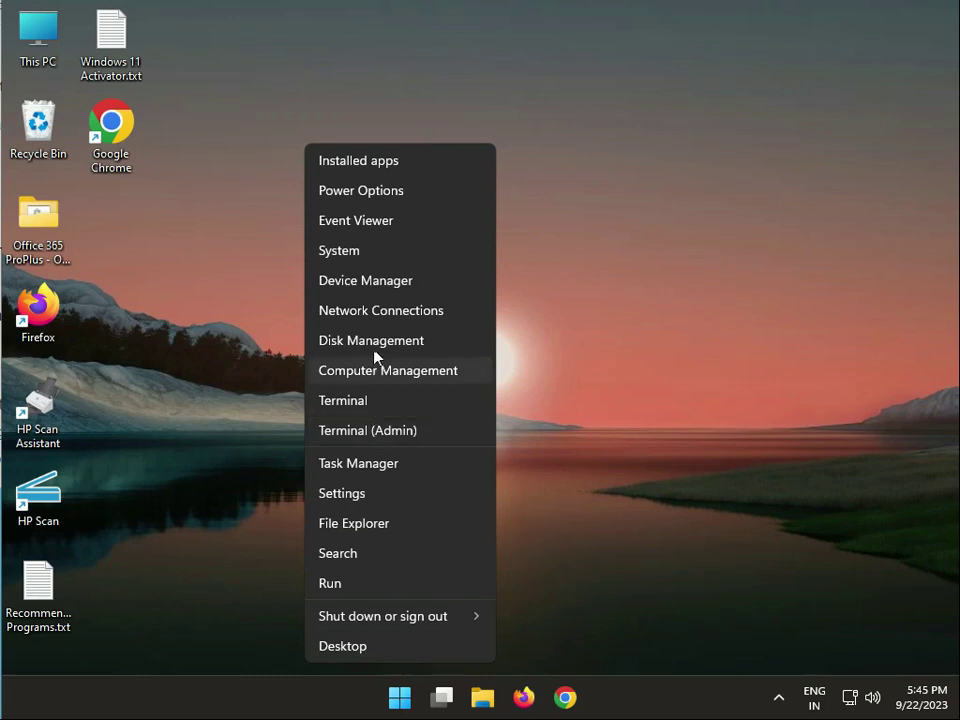
pyautogui.click(376, 465)
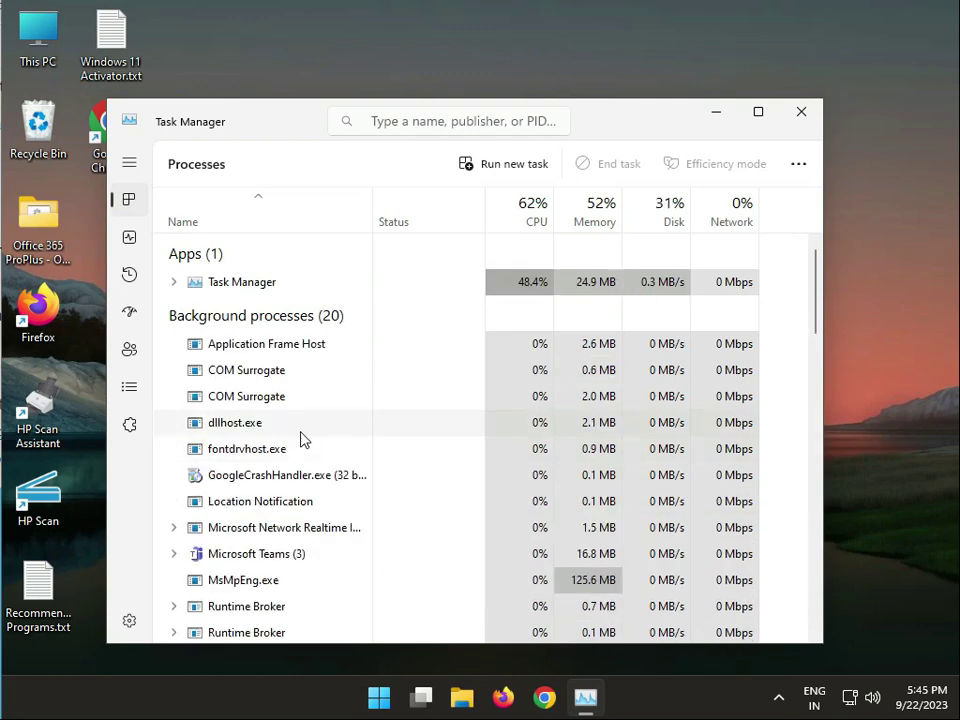
pyautogui.click(291, 427)
pyautogui.scroll(-5, 291, 427)
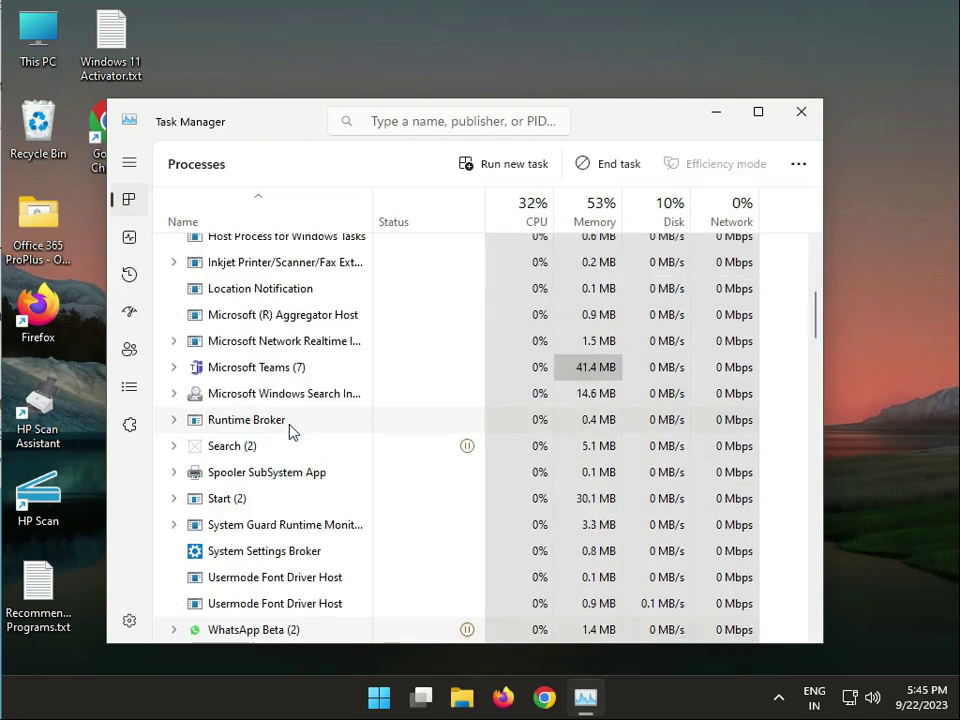
pyautogui.scroll(-1, 305, 480)
pyautogui.scroll(-2, 305, 480)
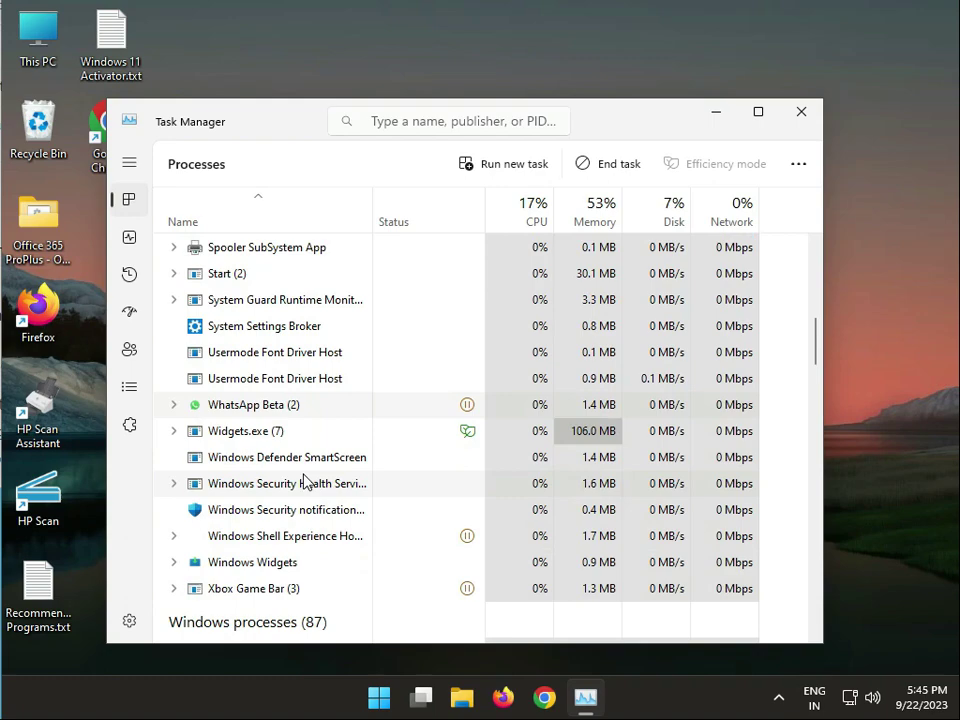
pyautogui.scroll(-1, 305, 480)
pyautogui.scroll(-12, 305, 480)
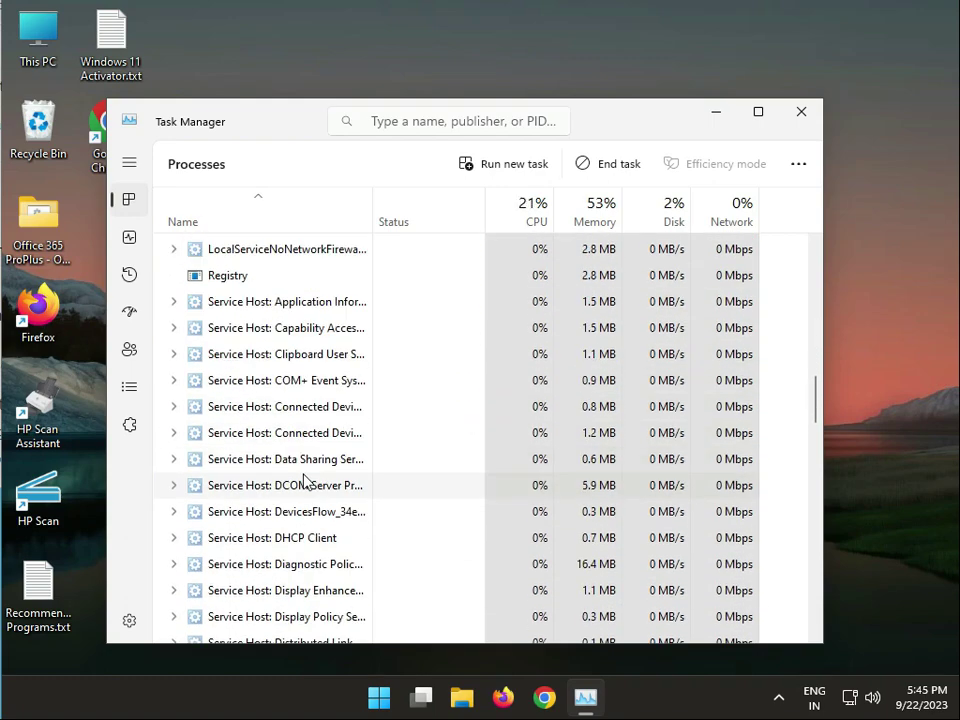
pyautogui.scroll(-4, 305, 480)
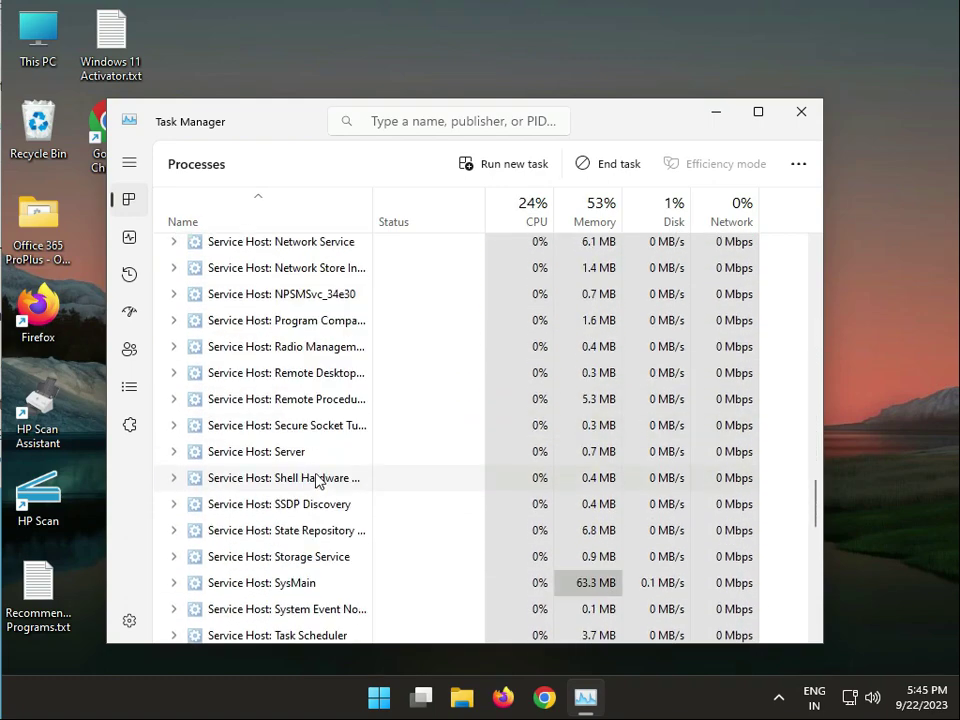
pyautogui.moveTo(812, 498); pyautogui.dragTo(816, 608)
# Restart the Windows Explorer process and close Task Manager
pyautogui.click(305, 551)
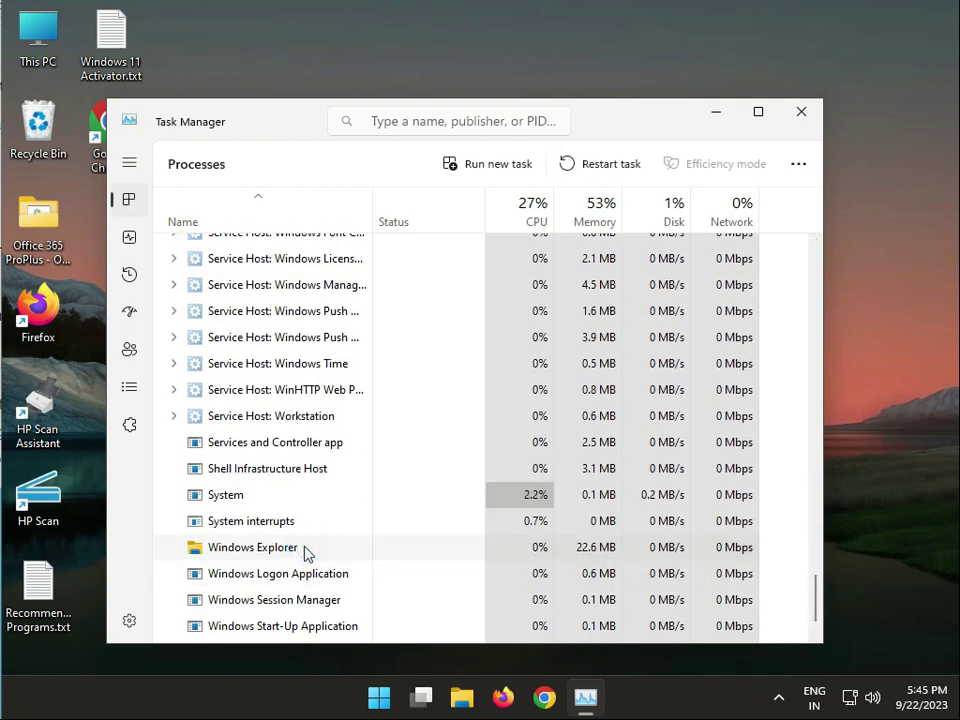
pyautogui.rightClick(306, 553)
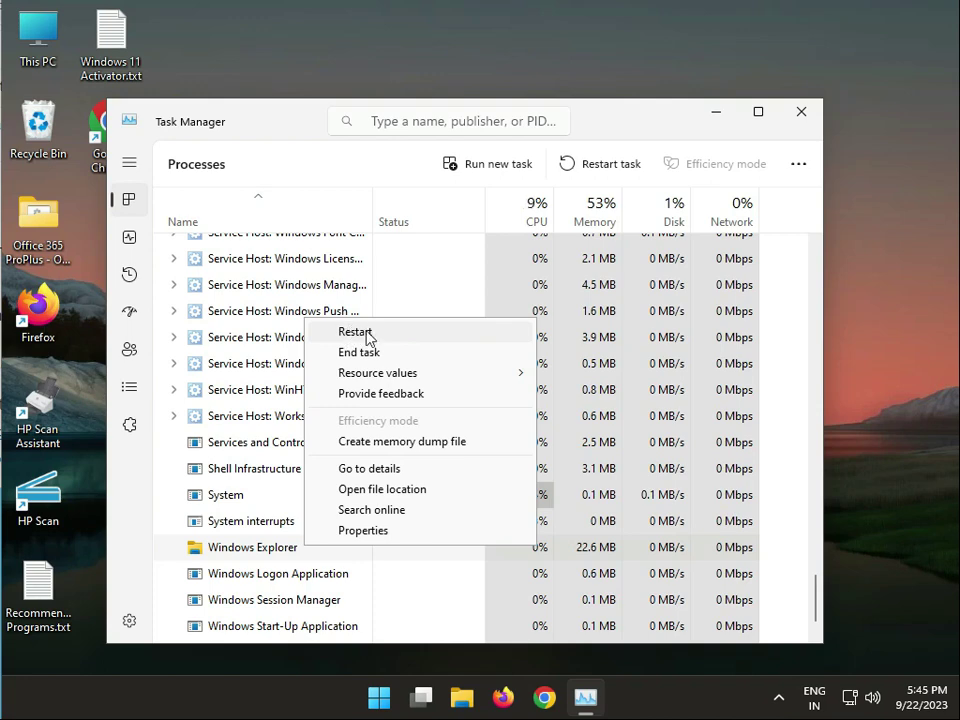
pyautogui.click(803, 112)
pyautogui.click(803, 112)
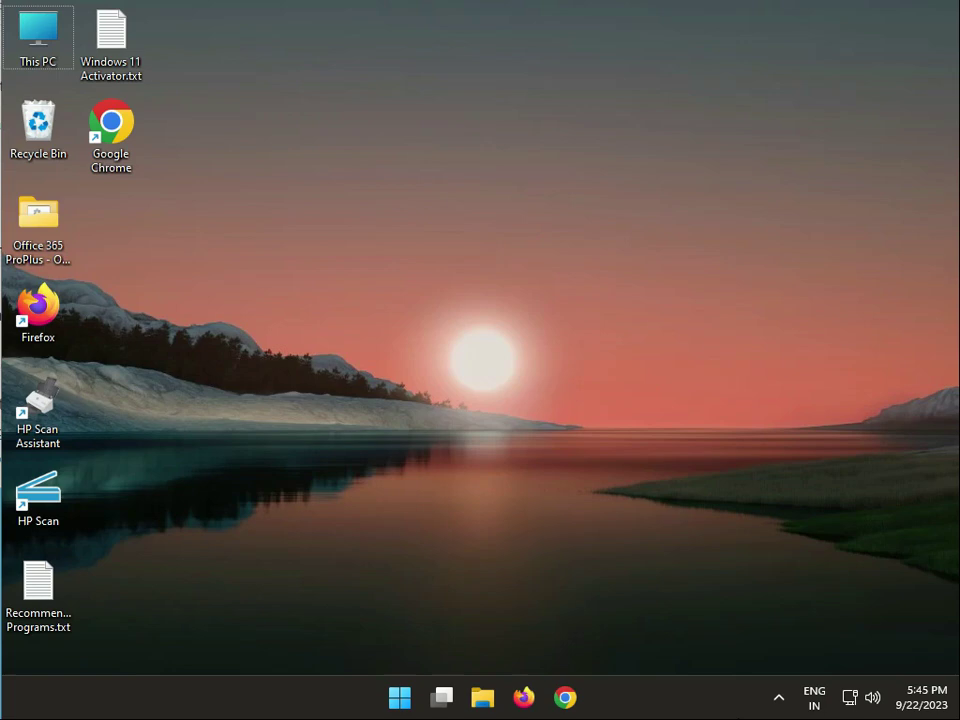
# Open the Windows Update page in the Settings app
pyautogui.click(400, 698)
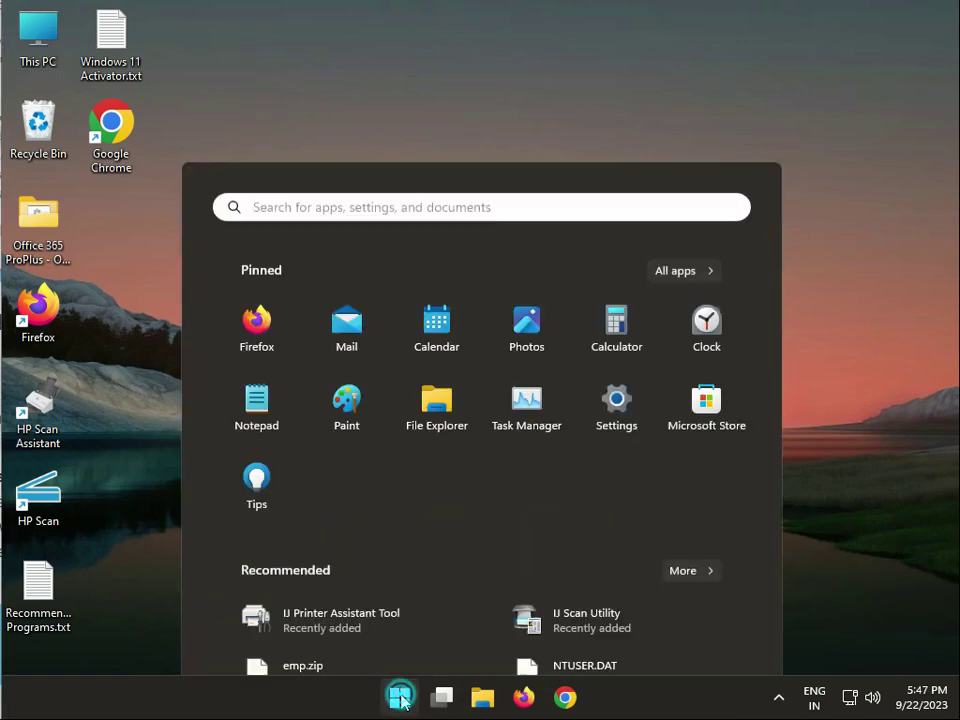
pyautogui.click(617, 278)
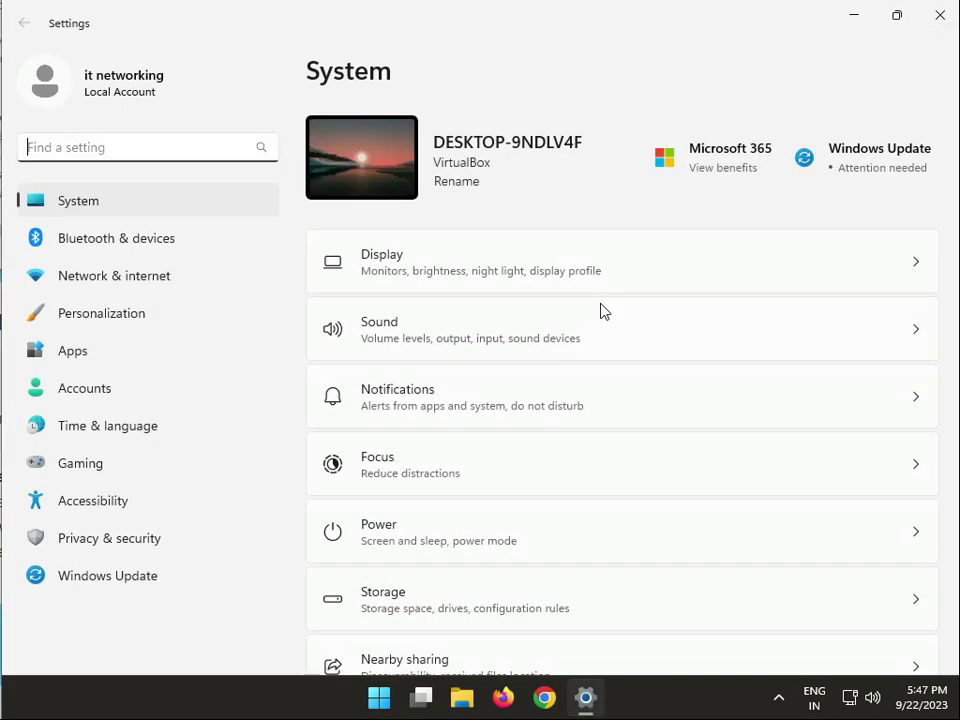
pyautogui.click(158, 592)
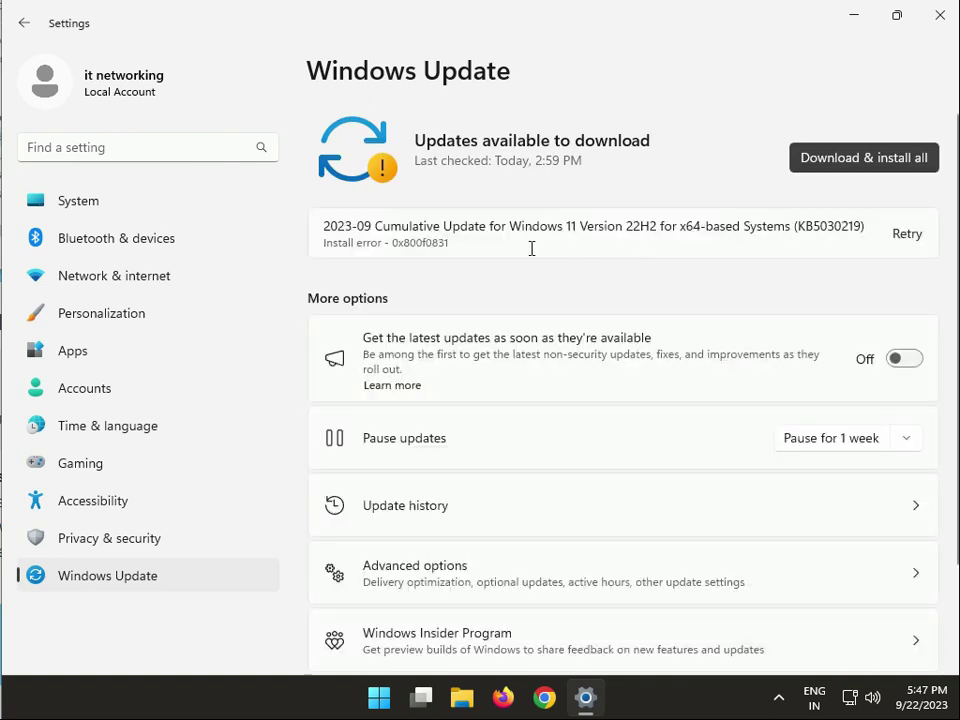
# Examine the failed cumulative update's error code, KB number and Windows version, and close Settings
pyautogui.moveTo(453, 245); pyautogui.dragTo(348, 245)
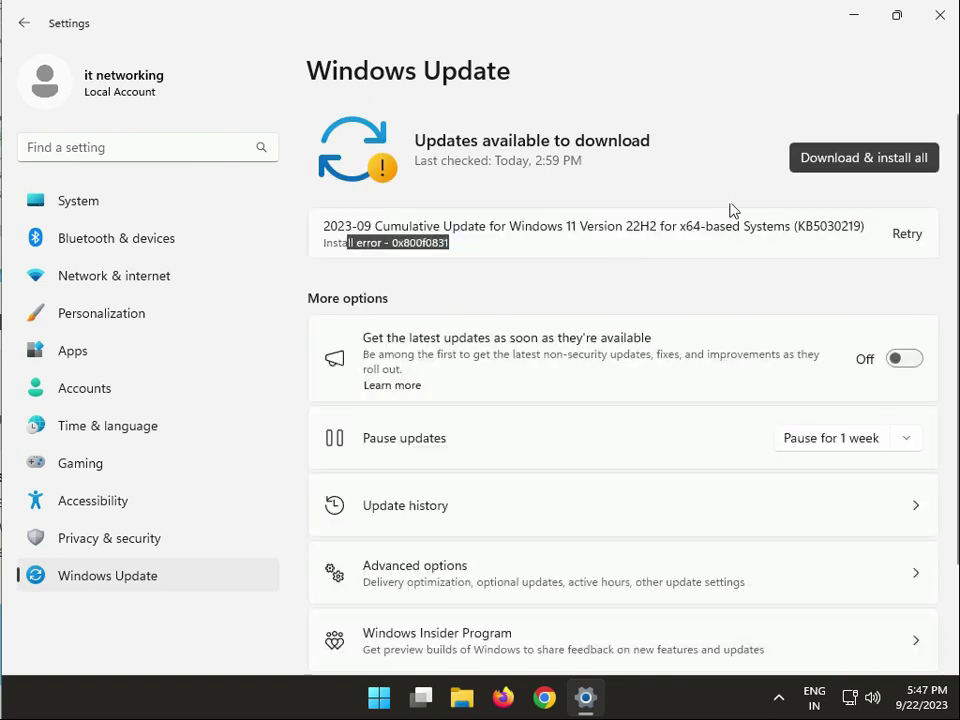
pyautogui.moveTo(798, 222); pyautogui.dragTo(863, 229)
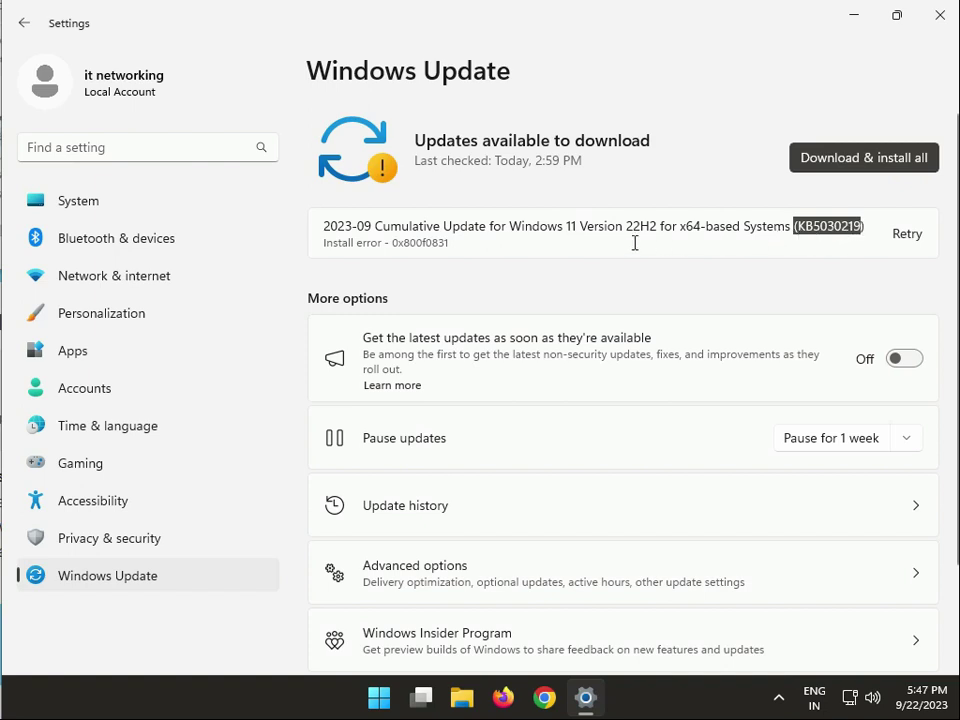
pyautogui.moveTo(628, 236); pyautogui.dragTo(652, 226)
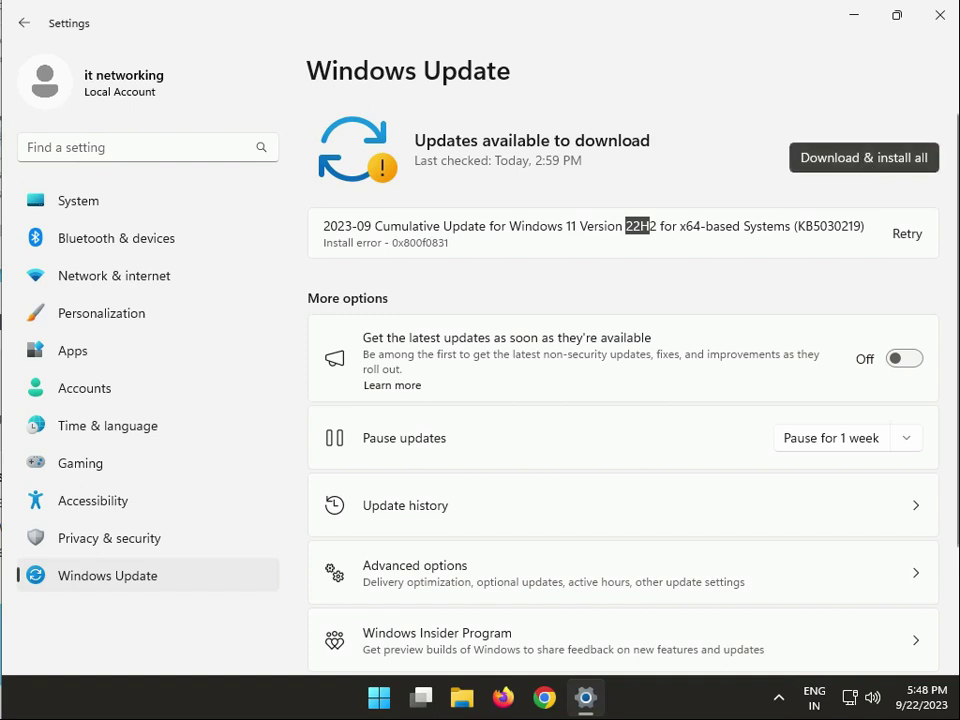
pyautogui.click(944, 17)
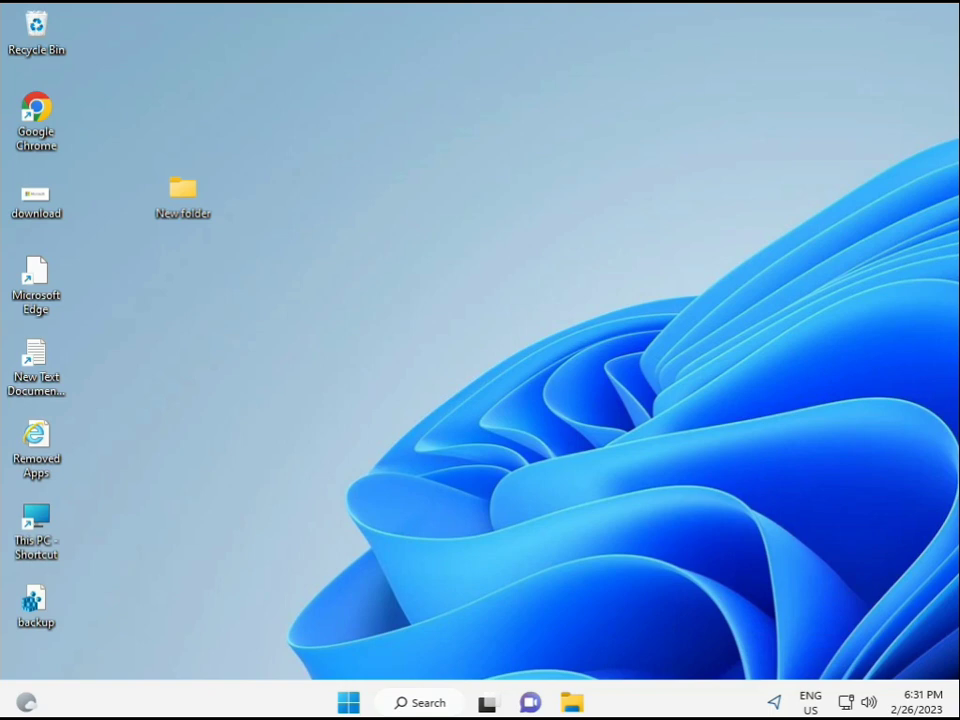
# Search for cmd, launch Command Prompt as administrator and approve the User Account Control request
pyautogui.click(349, 703)
pyautogui.write('cmd')
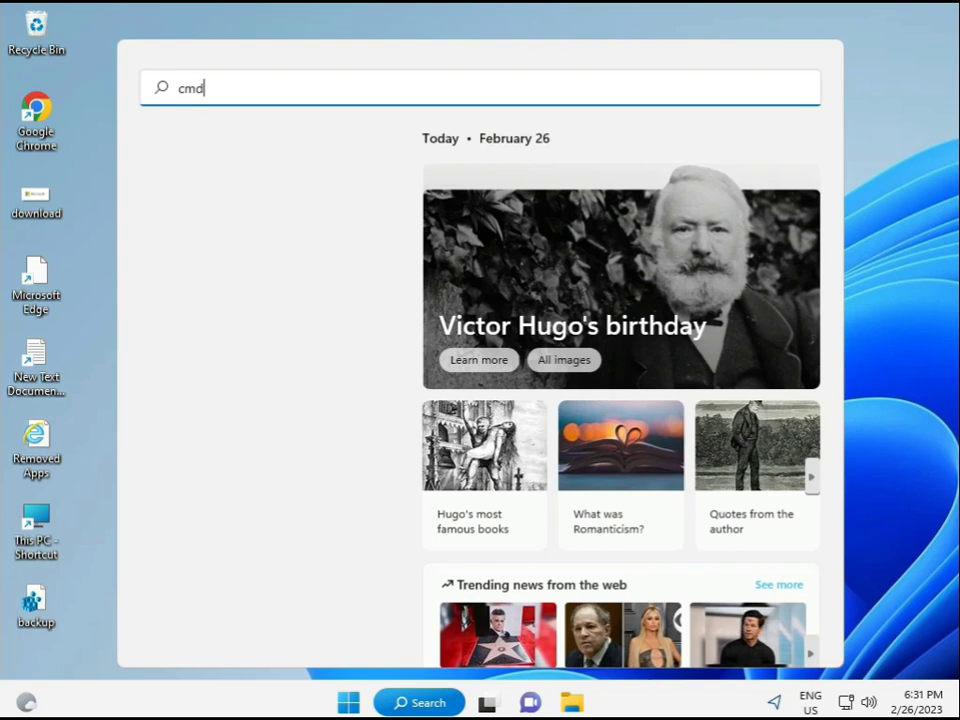
pyautogui.click(212, 235)
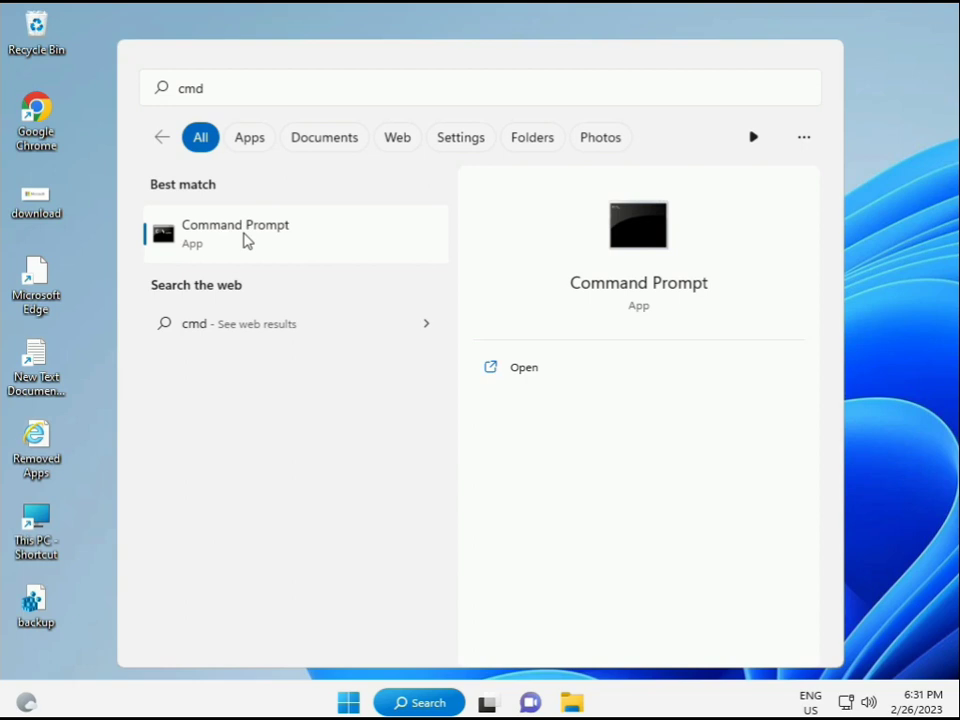
pyautogui.rightClick(244, 238)
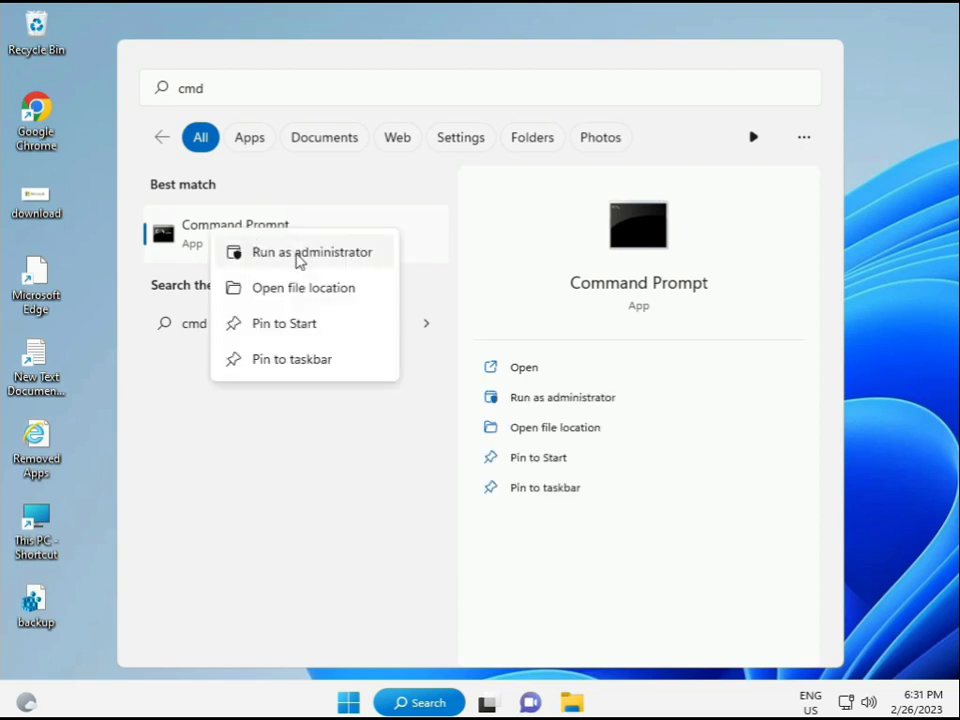
pyautogui.click(296, 259)
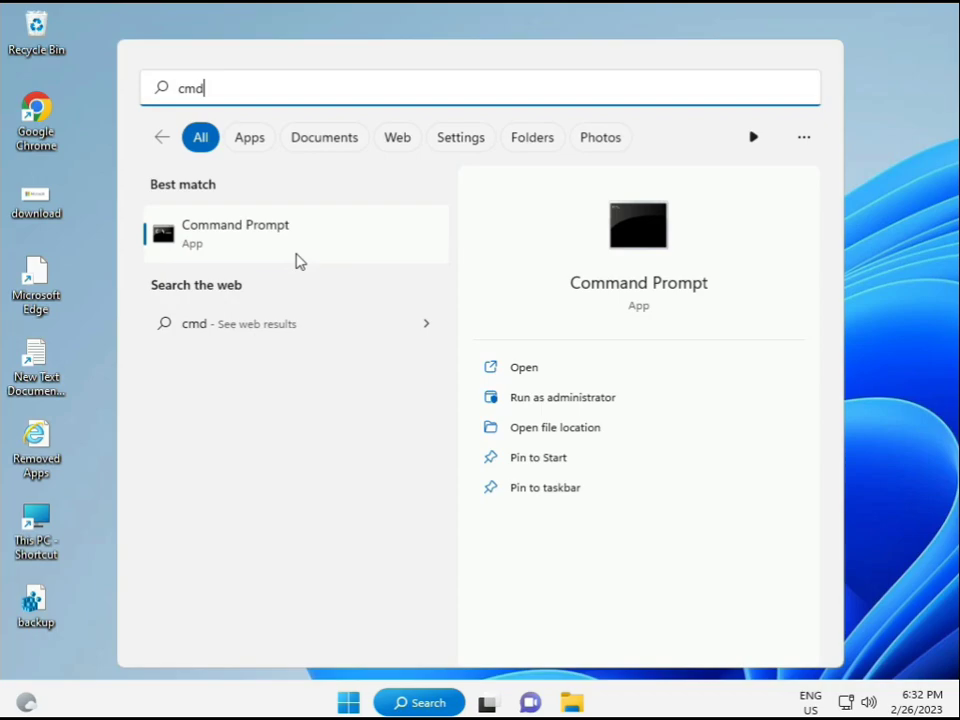
pyautogui.hotkey('ctrl', 'shift', 'Return')
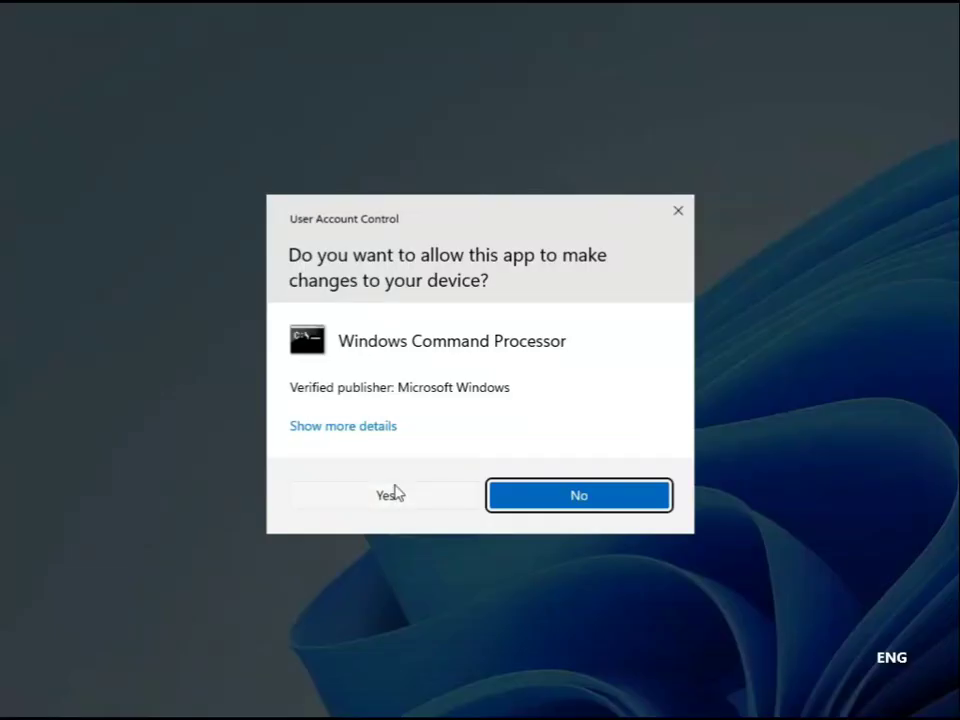
pyautogui.click(392, 494)
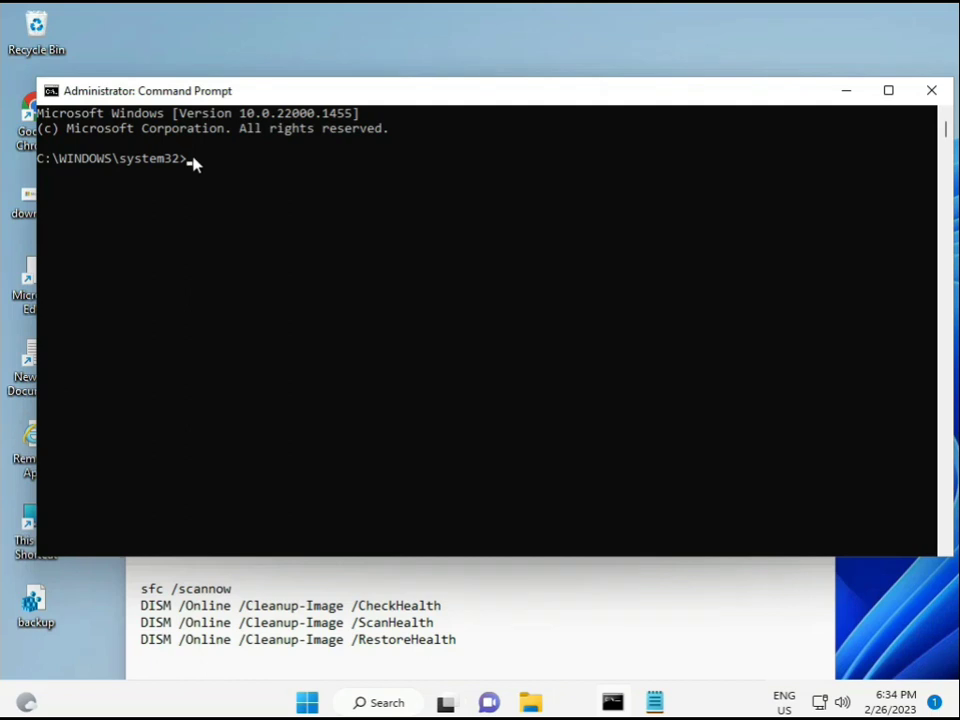
# Run the system file check with the command sfc /scannow
pyautogui.click(193, 162)
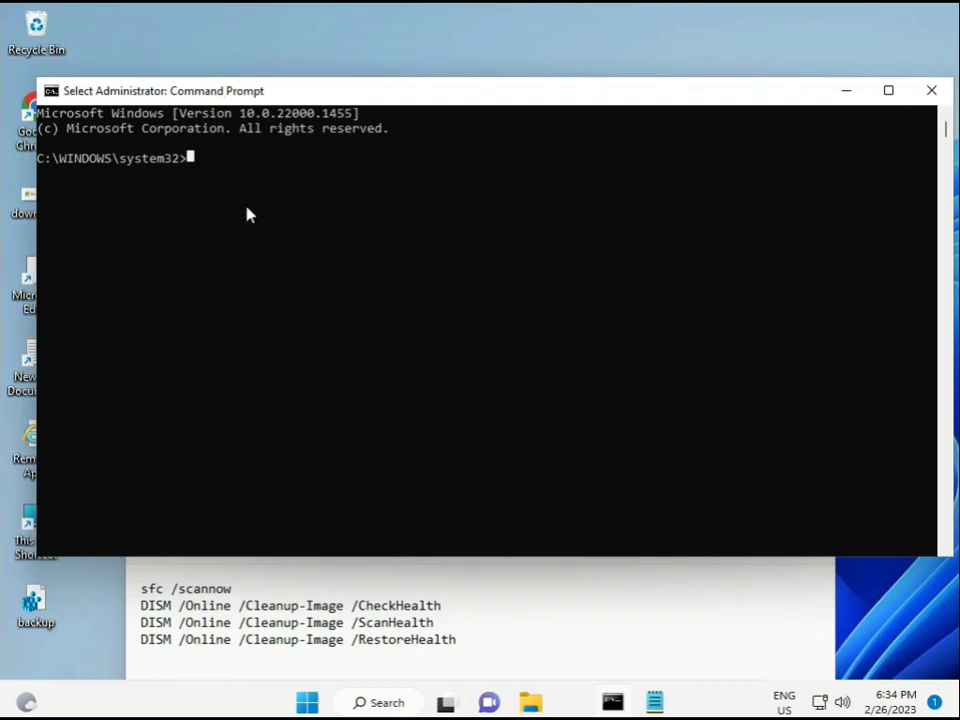
pyautogui.write('sca')
pyautogui.press('BackSpace')
pyautogui.press('BackSpace')
pyautogui.press('BackSpace')
pyautogui.write('sfc ')
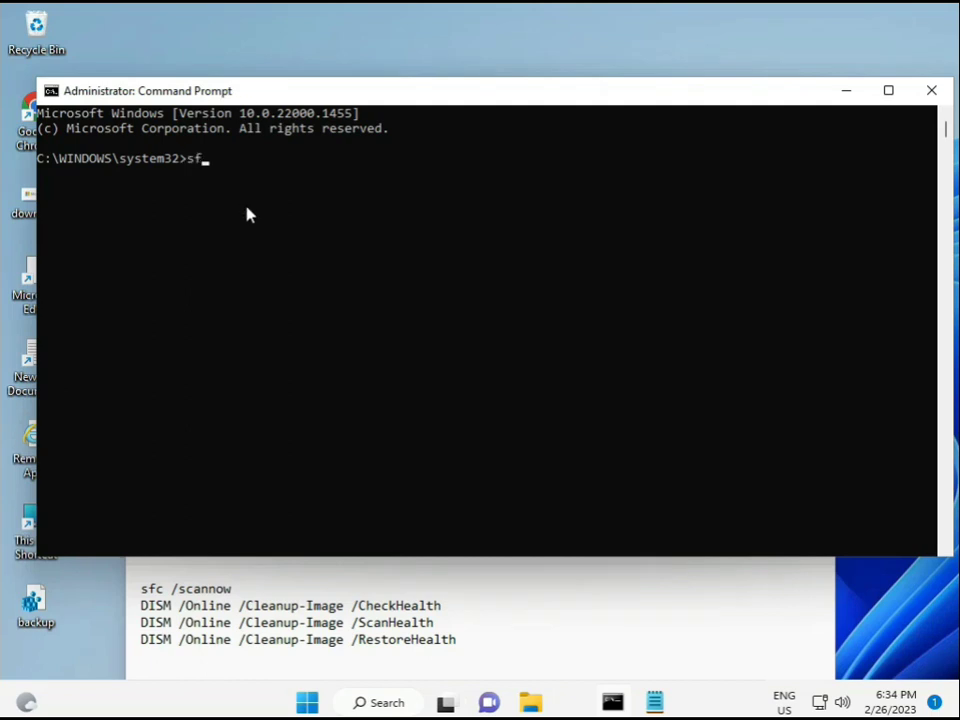
pyautogui.write('/scannow')
pyautogui.press('Return')
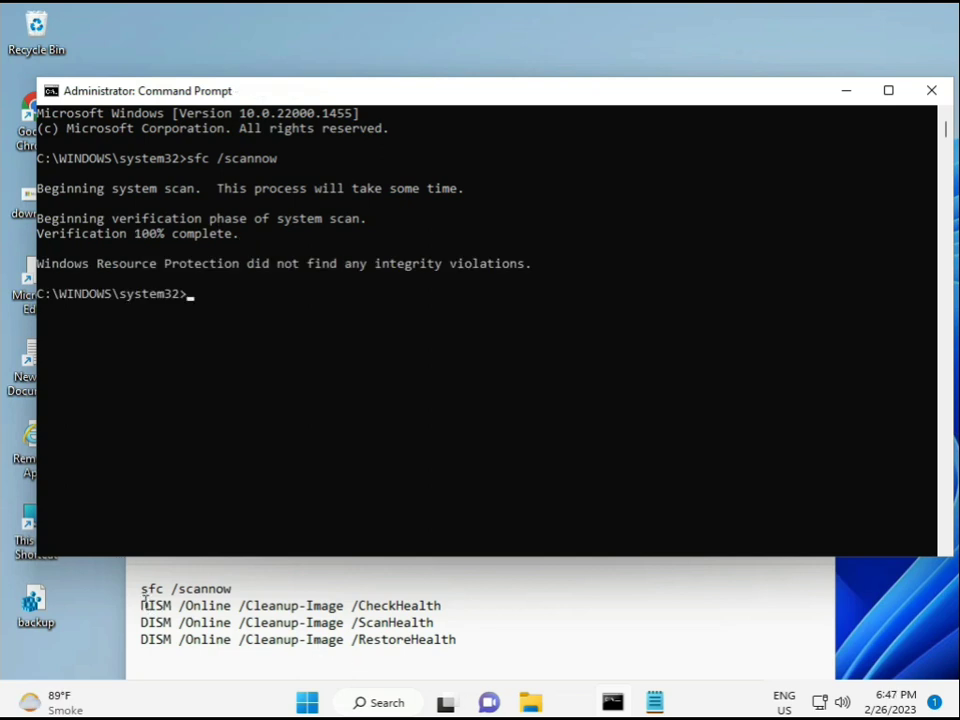
# Copy the DISM /Online /Cleanup-Image /CheckHealth command from the Notepad document and run it in the Command Prompt
pyautogui.moveTo(140, 605); pyautogui.dragTo(450, 606)
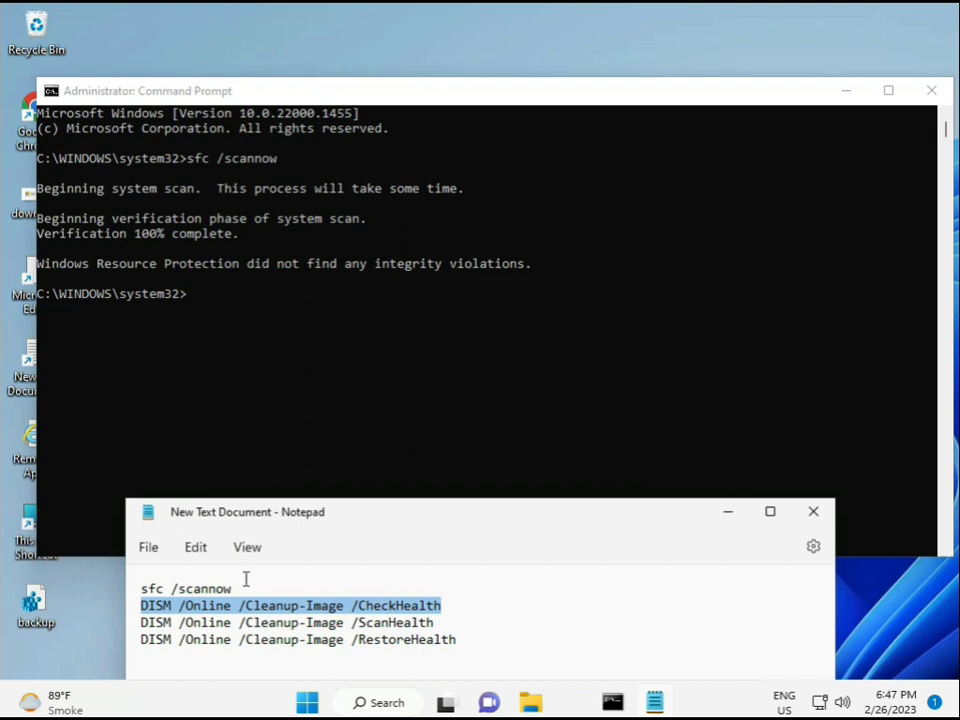
pyautogui.rightClick(257, 607)
pyautogui.click(304, 318)
pyautogui.click(191, 301)
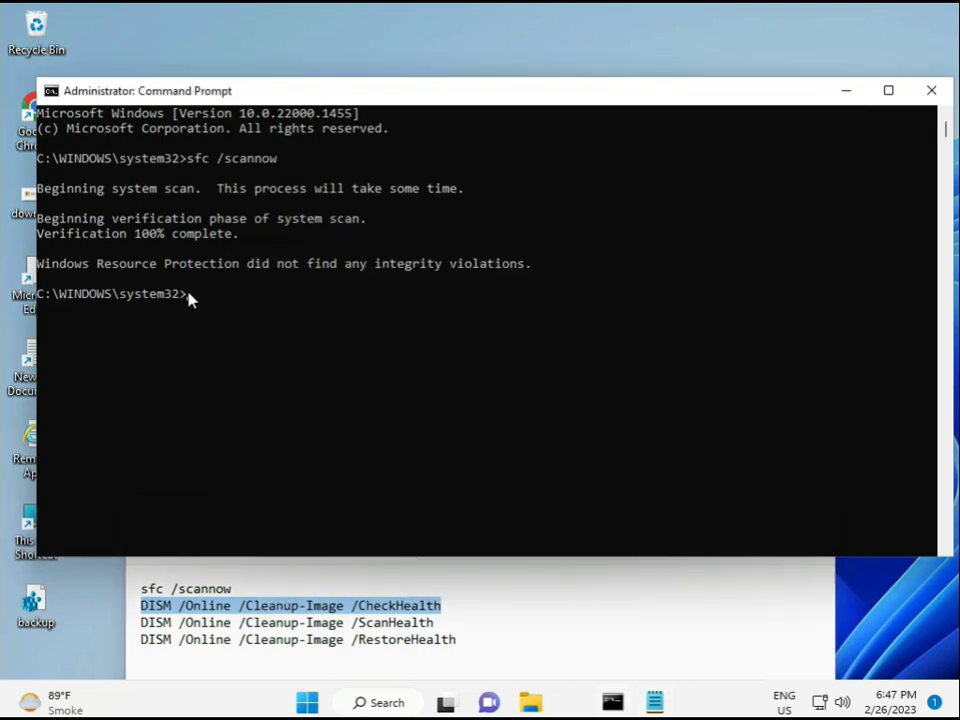
pyautogui.rightClick(78, 95)
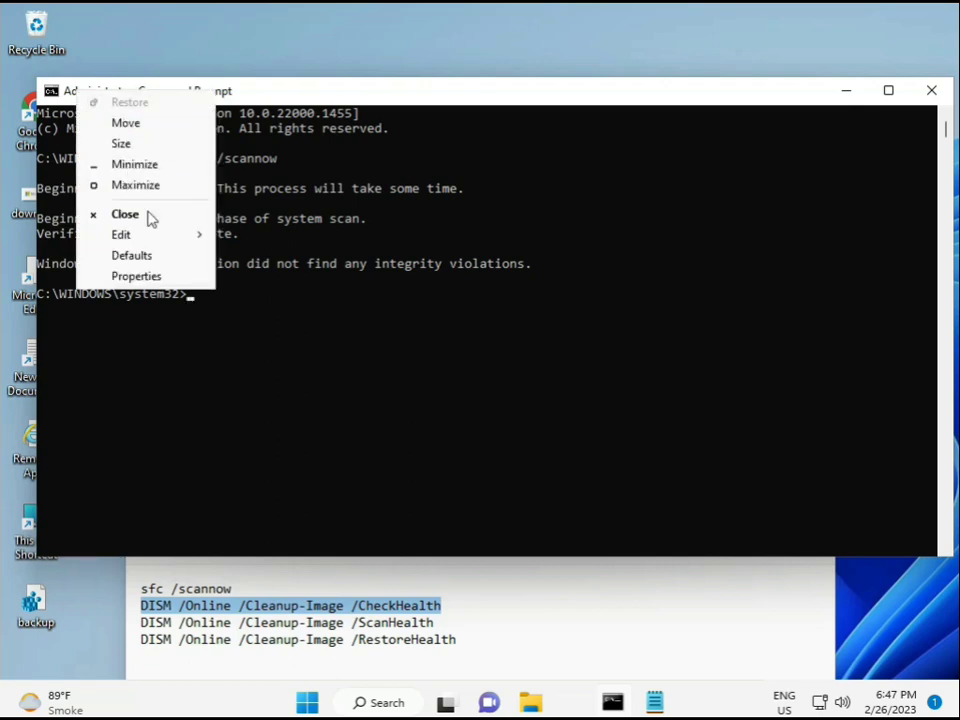
pyautogui.moveTo(190, 235)
pyautogui.click(255, 276)
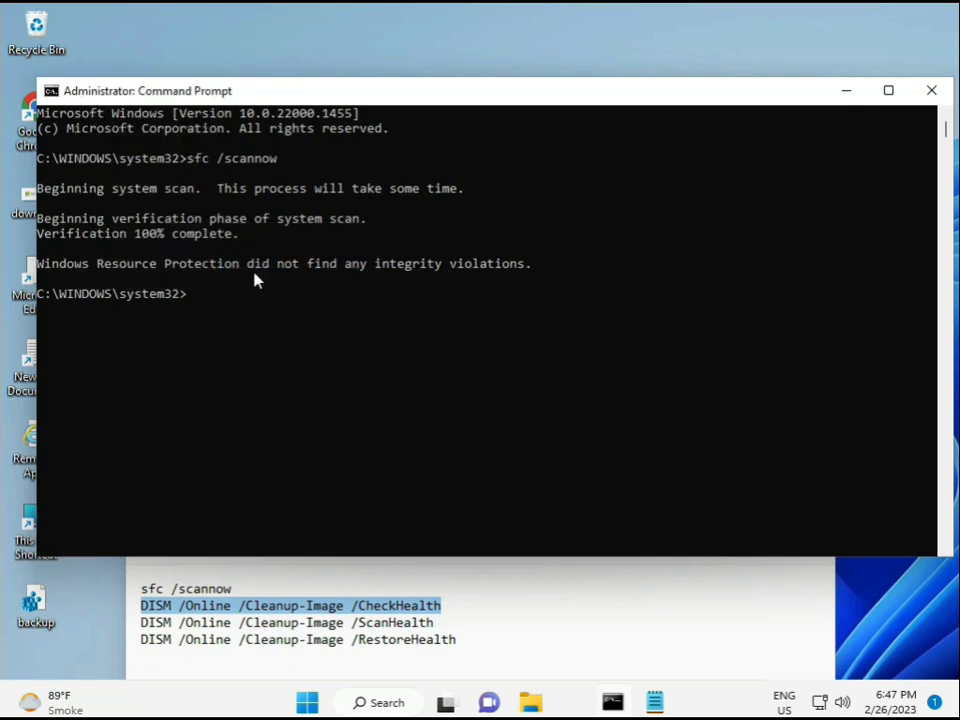
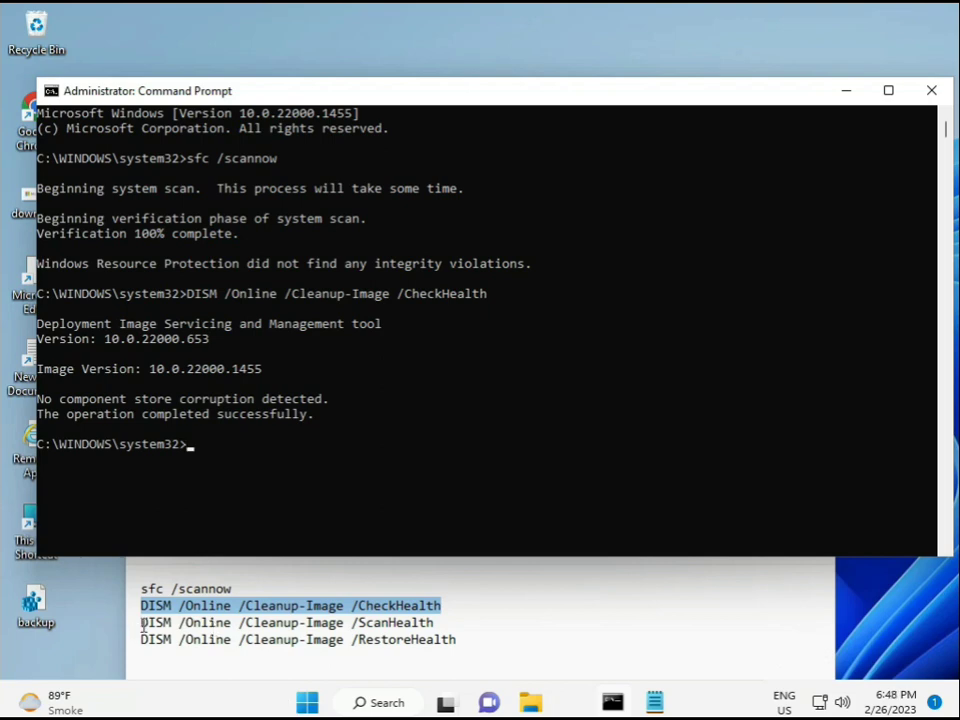
# Copy the DISM /Online /Cleanup-Image /ScanHealth command from the Notepad document, run it in the Command Prompt and check its completion message
pyautogui.moveTo(143, 624); pyautogui.dragTo(455, 624)
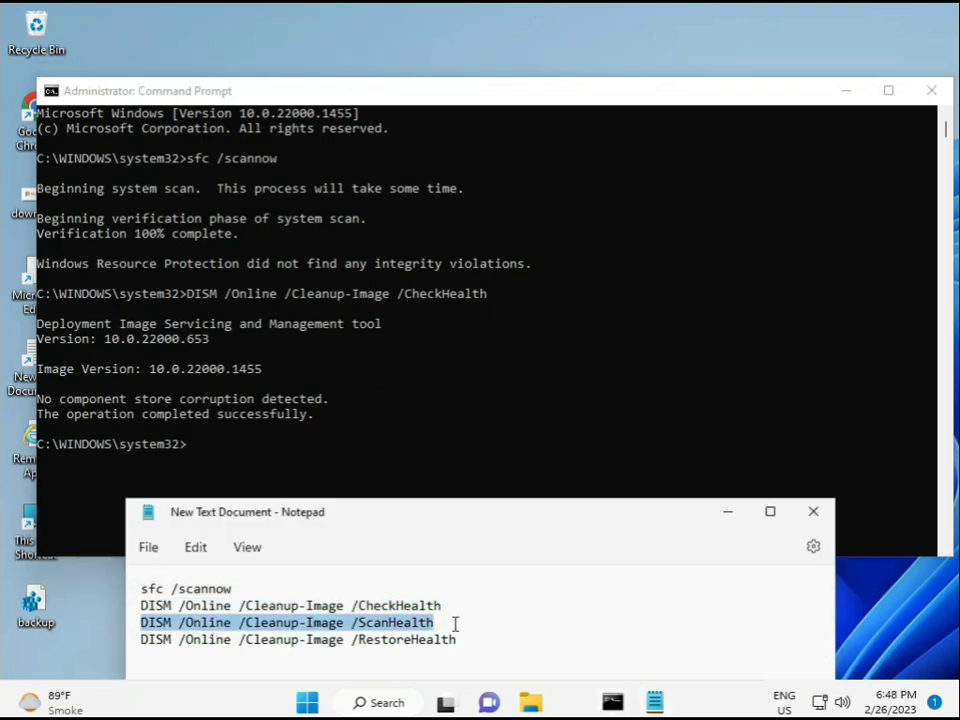
pyautogui.rightClick(424, 624)
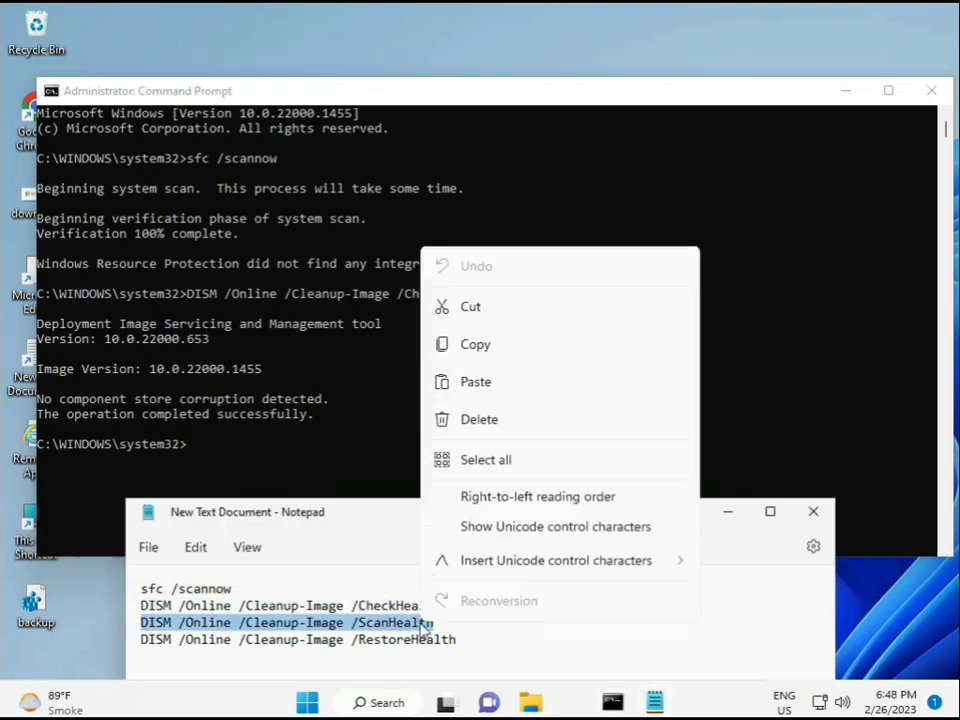
pyautogui.click(469, 360)
pyautogui.click(227, 456)
pyautogui.click(193, 451)
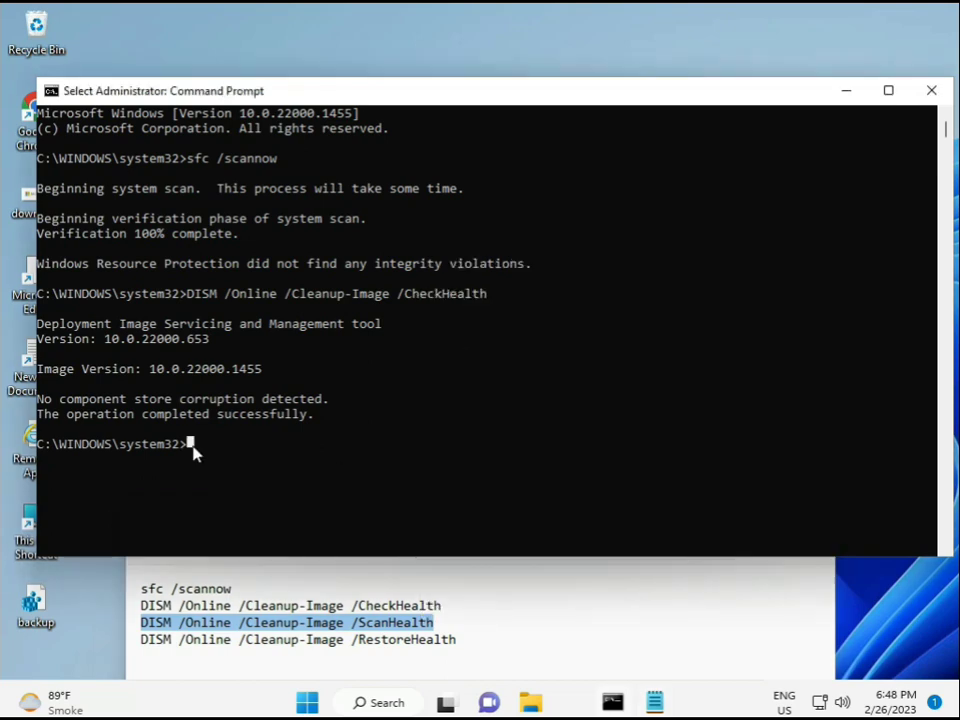
pyautogui.rightClick(193, 451)
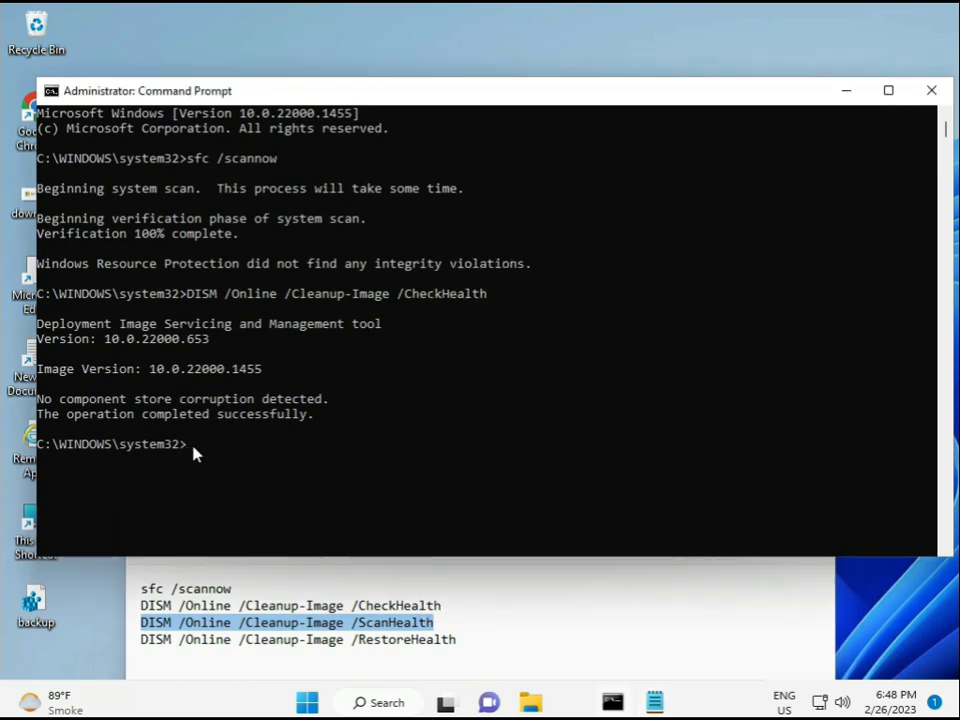
pyautogui.rightClick(193, 451)
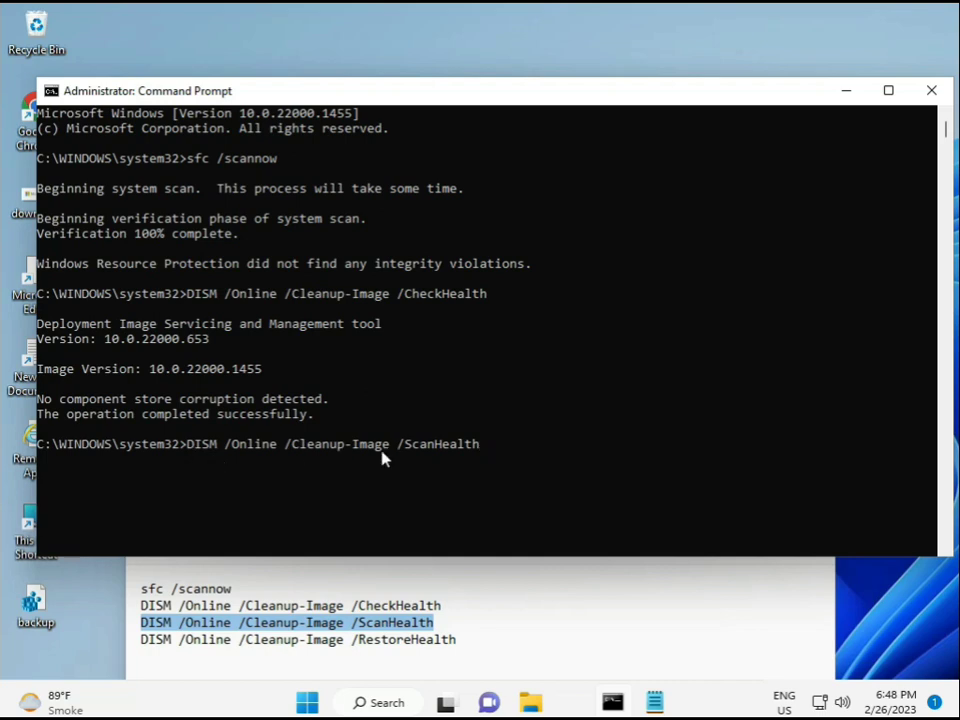
pyautogui.press('Return')
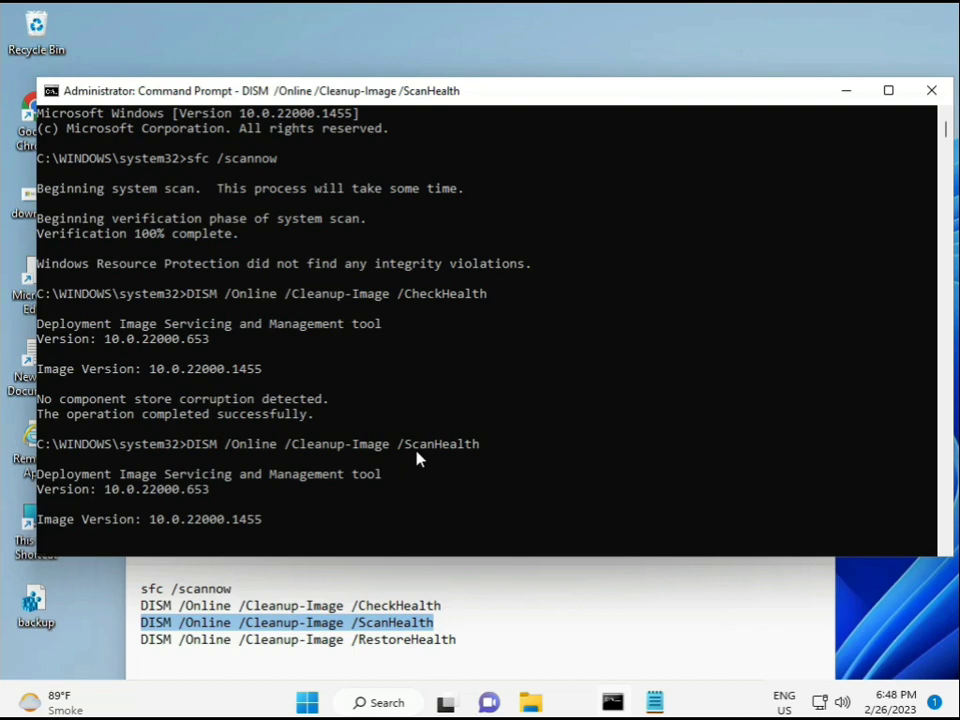
pyautogui.scroll(-7, 418, 457)
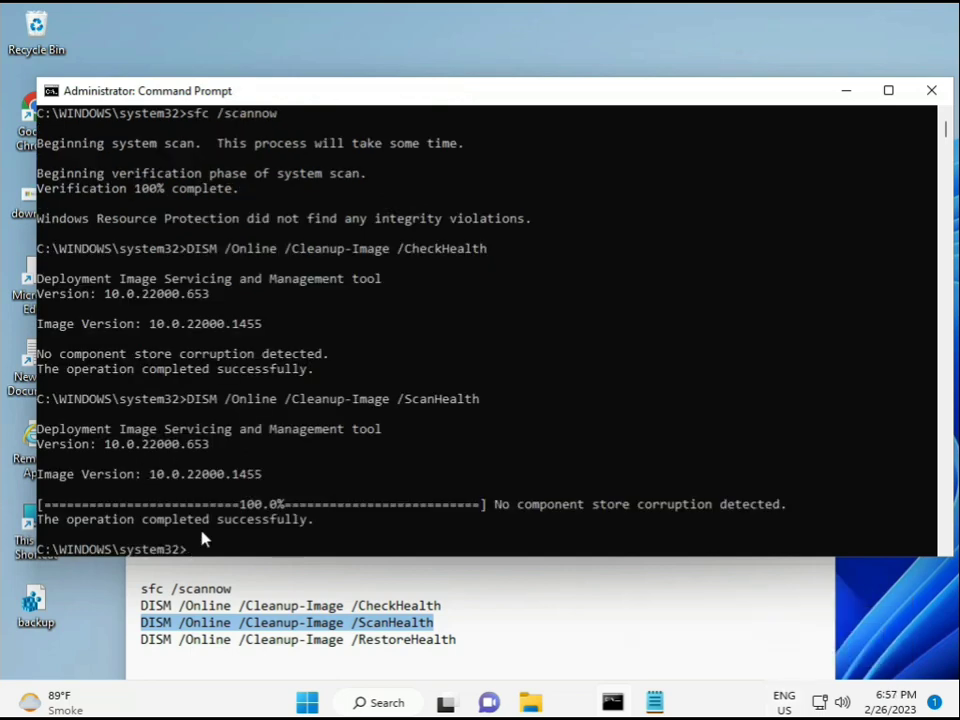
pyautogui.moveTo(212, 520); pyautogui.dragTo(314, 521)
# Copy the DISM /Online /Cleanup-Image /RestoreHealth command from the Notepad document and paste it at the Command Prompt
pyautogui.click(227, 639)
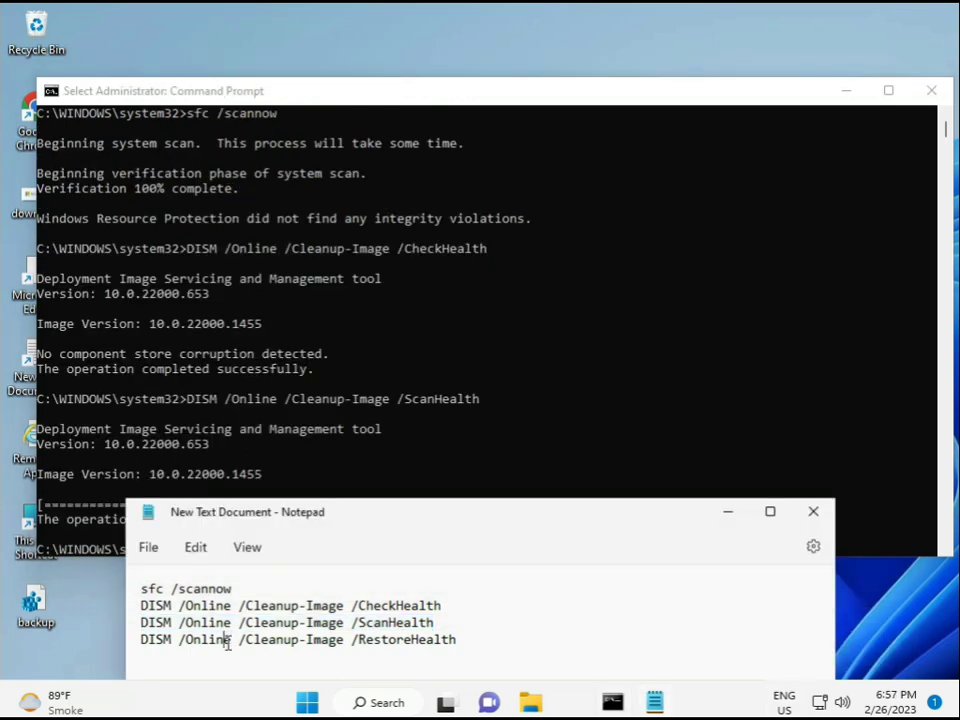
pyautogui.tripleClick(227, 645)
pyautogui.rightClick(227, 645)
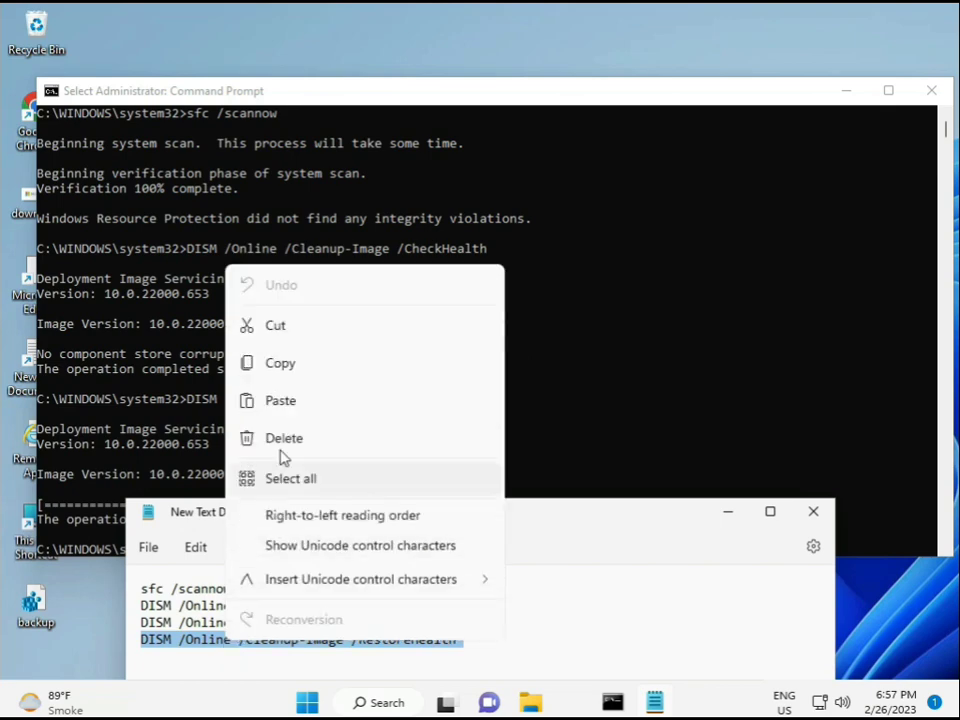
pyautogui.click(287, 374)
pyautogui.click(268, 491)
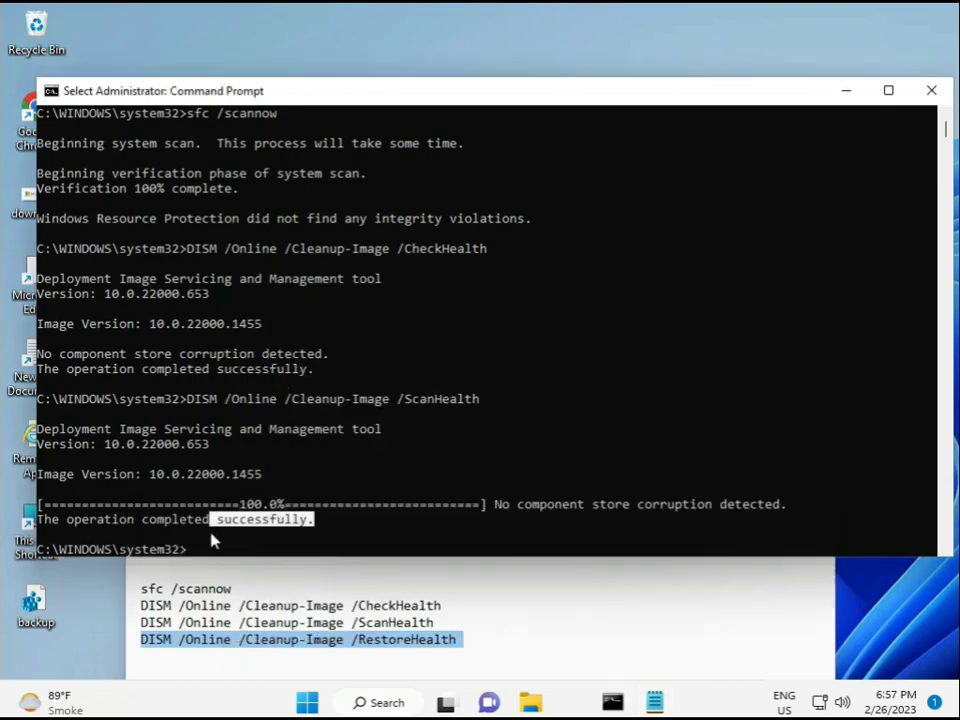
pyautogui.click(190, 552)
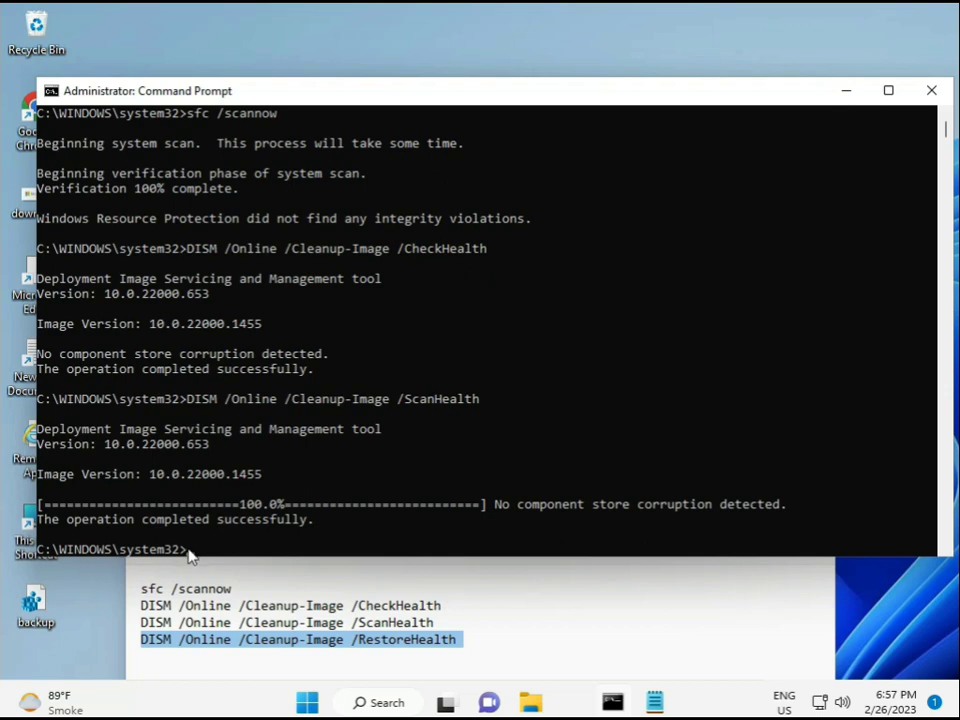
pyautogui.click(189, 553)
pyautogui.rightClick(189, 553)
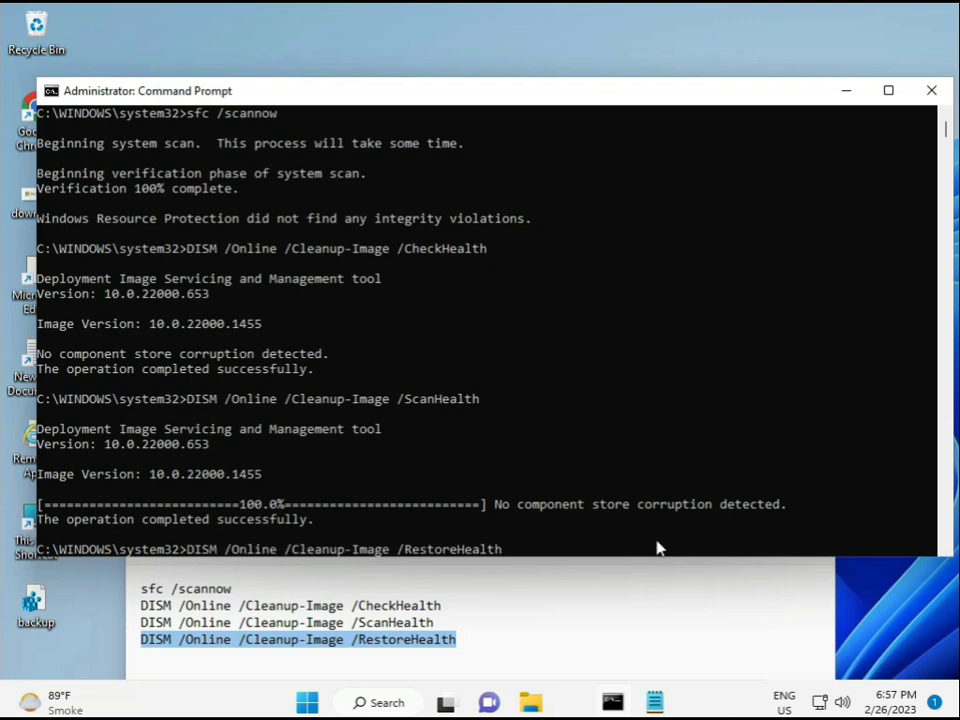
# Execute the pasted DISM RestoreHealth command to repair the Windows image
pyautogui.scroll(-9, 590, 460)
pyautogui.scroll(9, 568, 454)
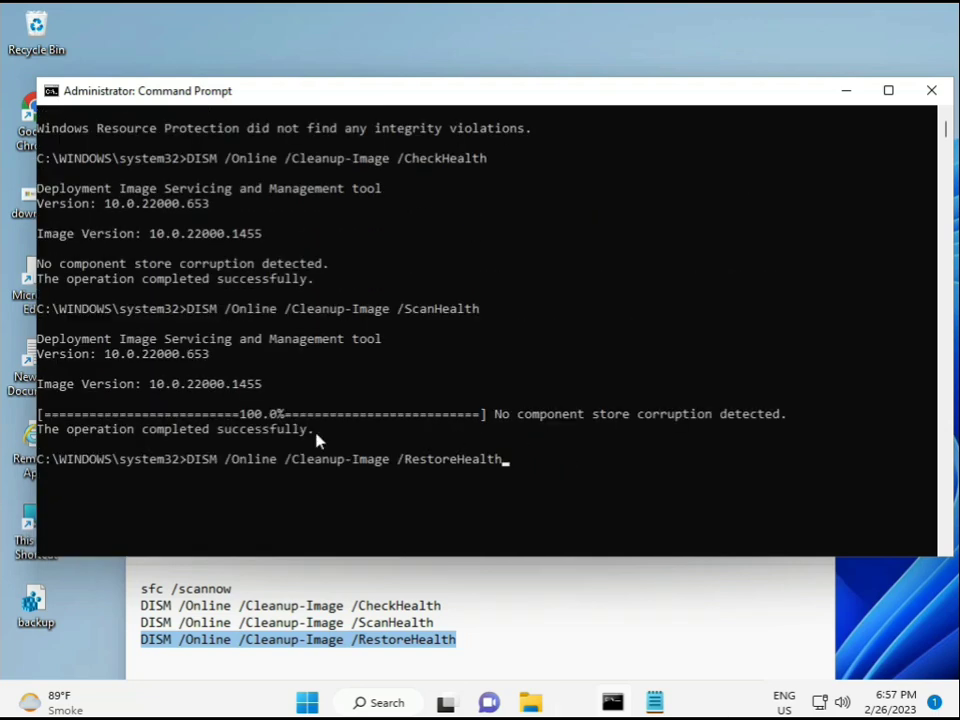
pyautogui.moveTo(946, 130)
pyautogui.mouseDown()
pyautogui.moveTo(947, 143)
pyautogui.moveTo(945, 133)
pyautogui.mouseUp()
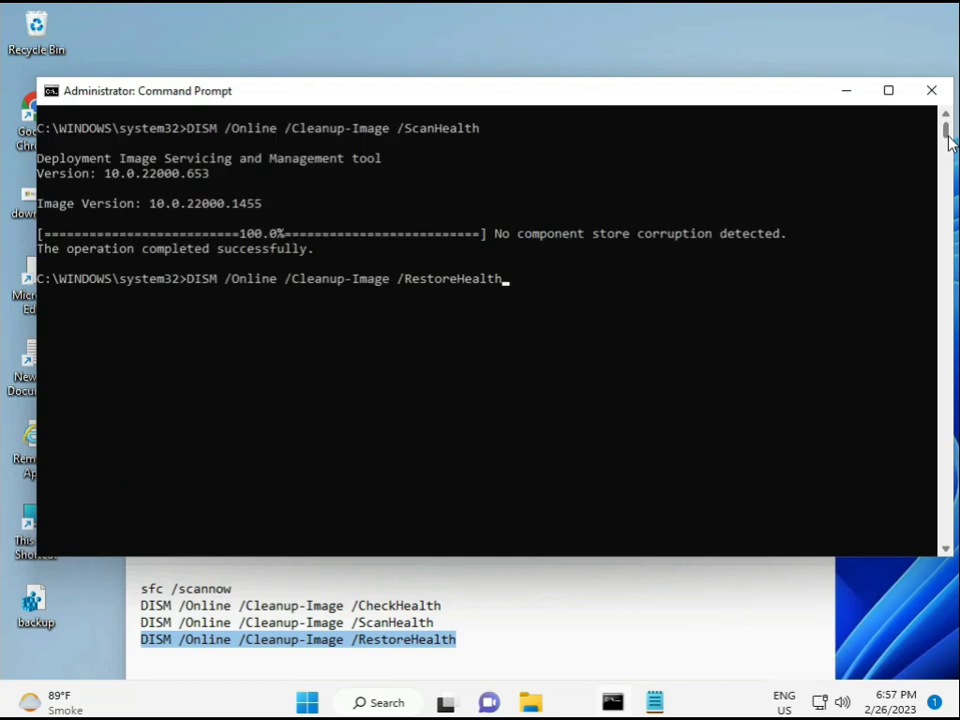
pyautogui.click(192, 280)
pyautogui.press('Escape')
pyautogui.press('Return')
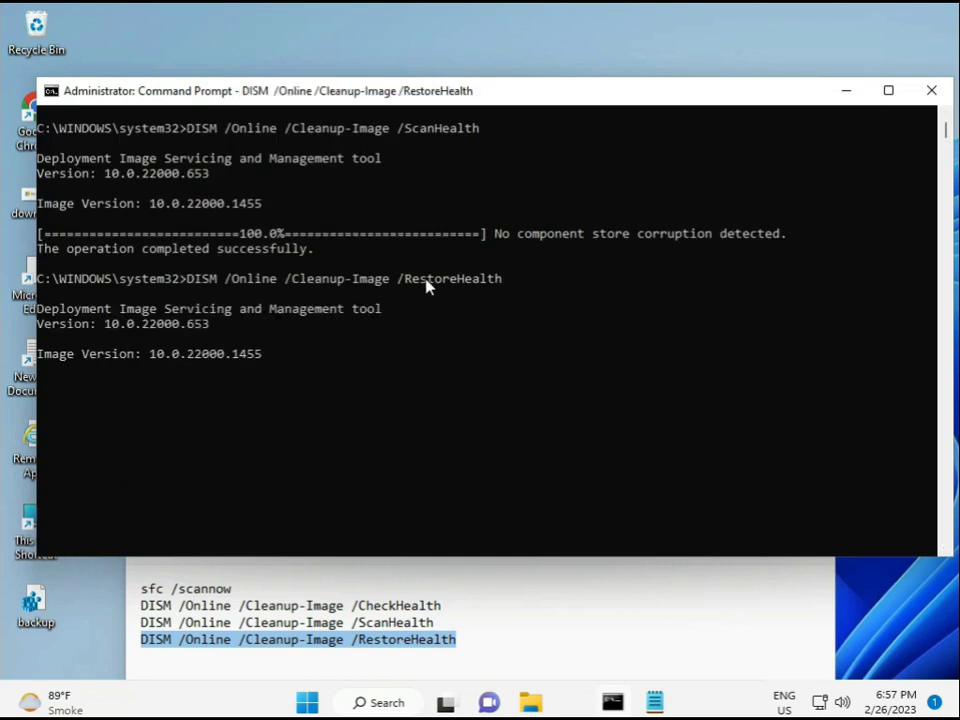